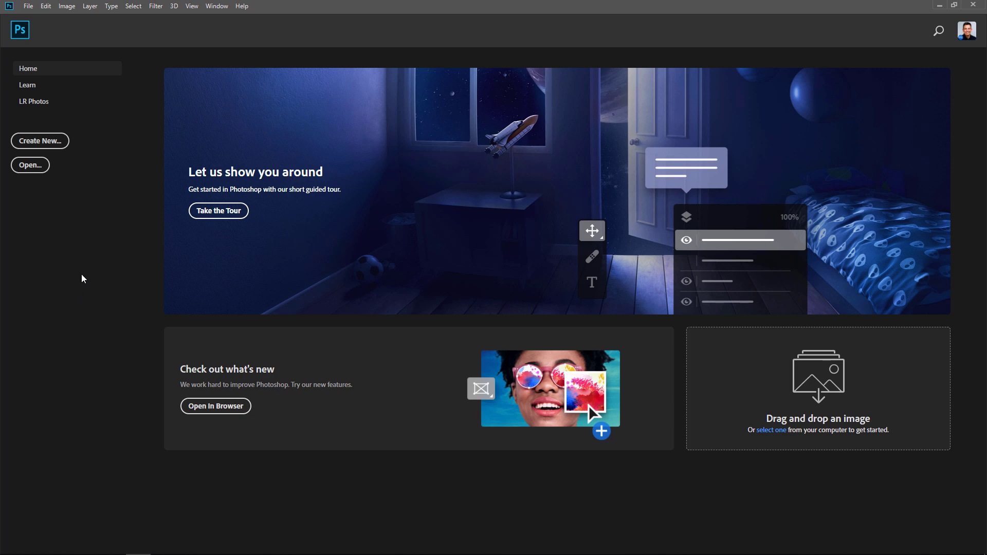
Start Load Files into Stack from the Scripts menu and set the source to Folder
left_click(28, 8)
mouse_move(84, 235)
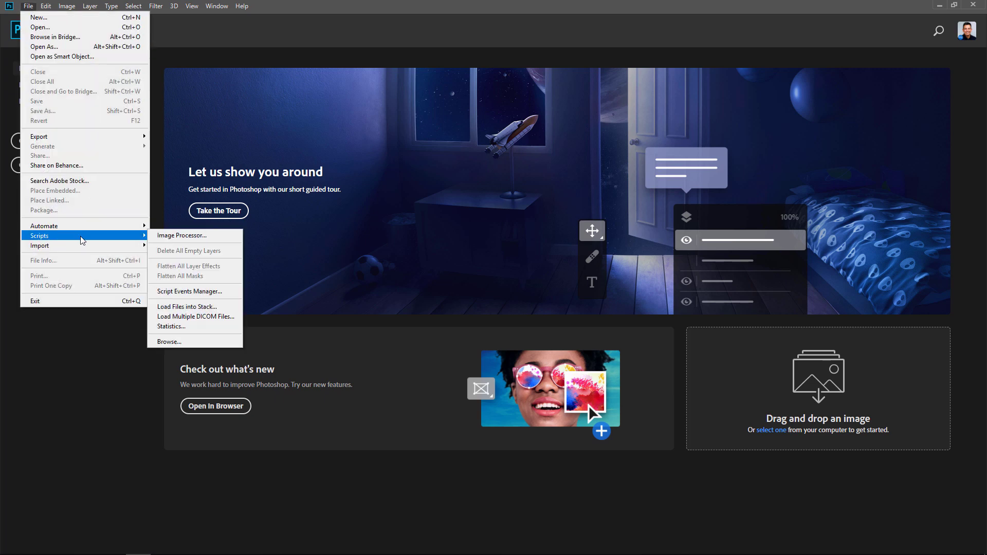
left_click(226, 308)
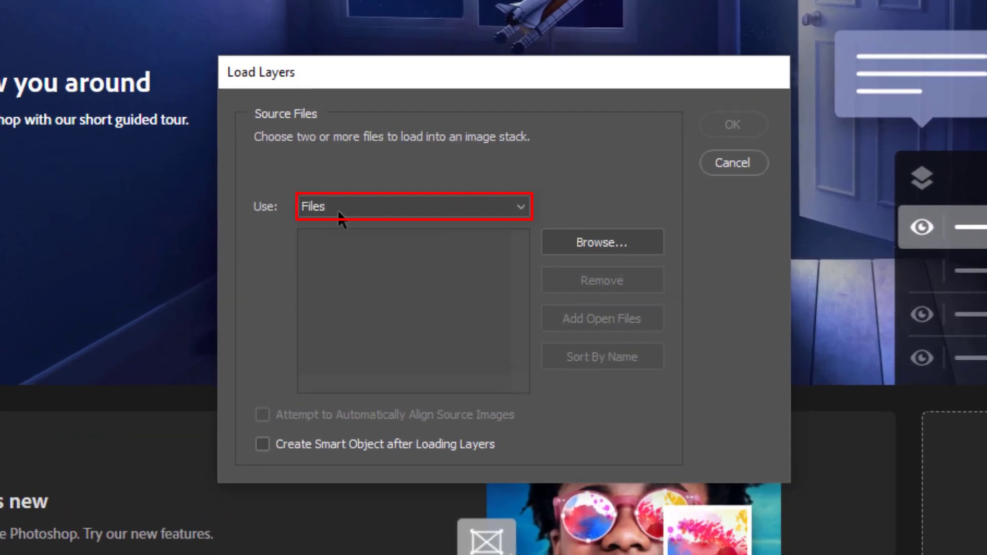
left_click(325, 214)
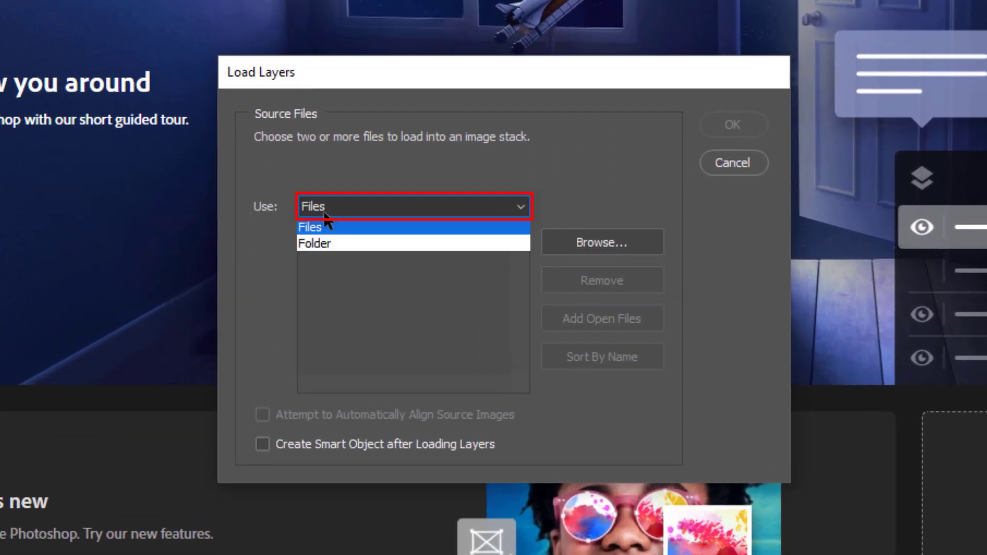
left_click(319, 244)
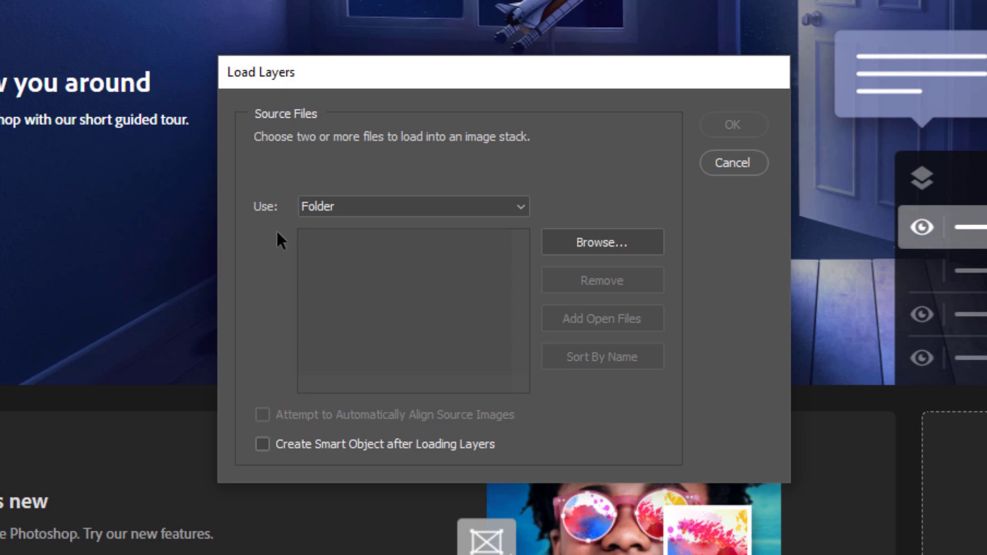
Choose the Images folder and load its six files, Beach.jpg through Zombie.png, as stacked layers
left_click(607, 248)
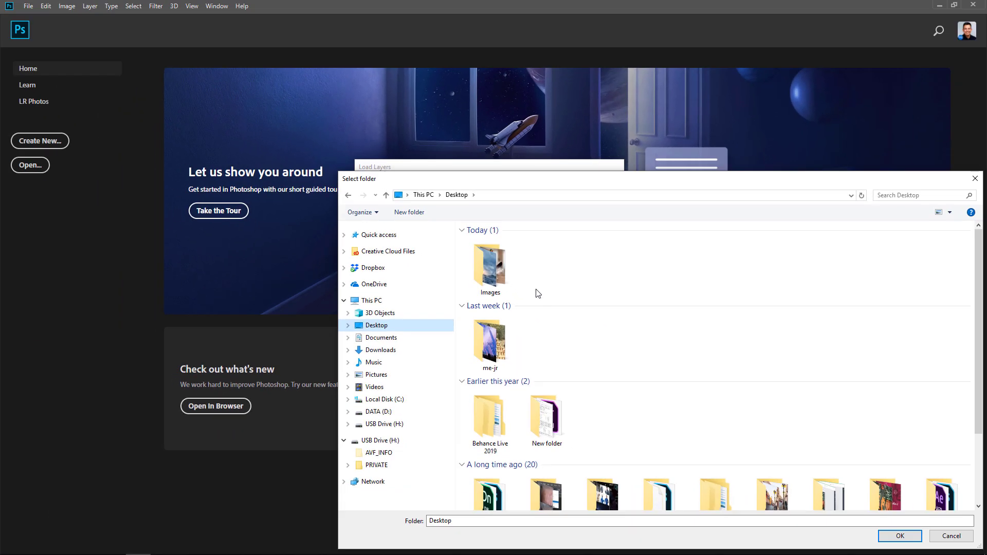
left_click(505, 278)
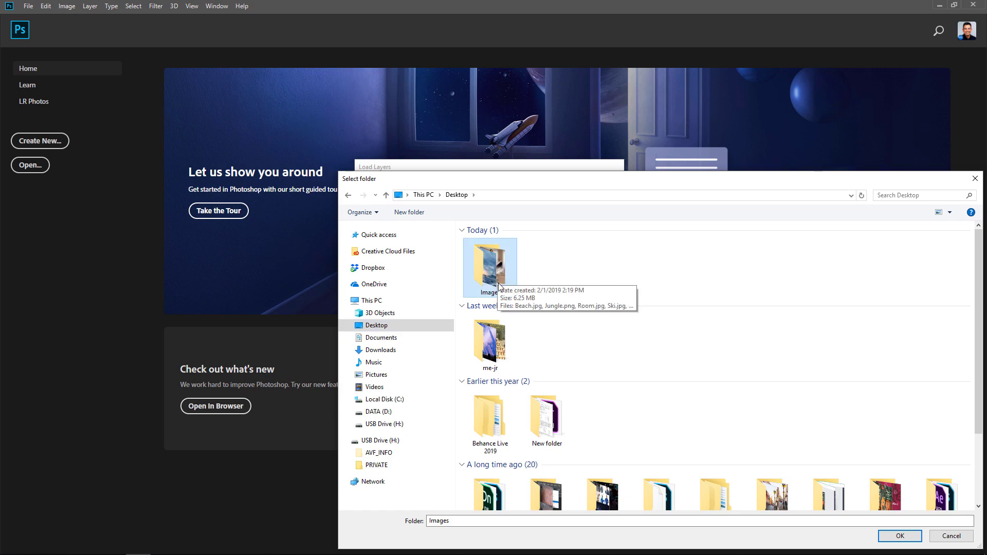
left_click(896, 538)
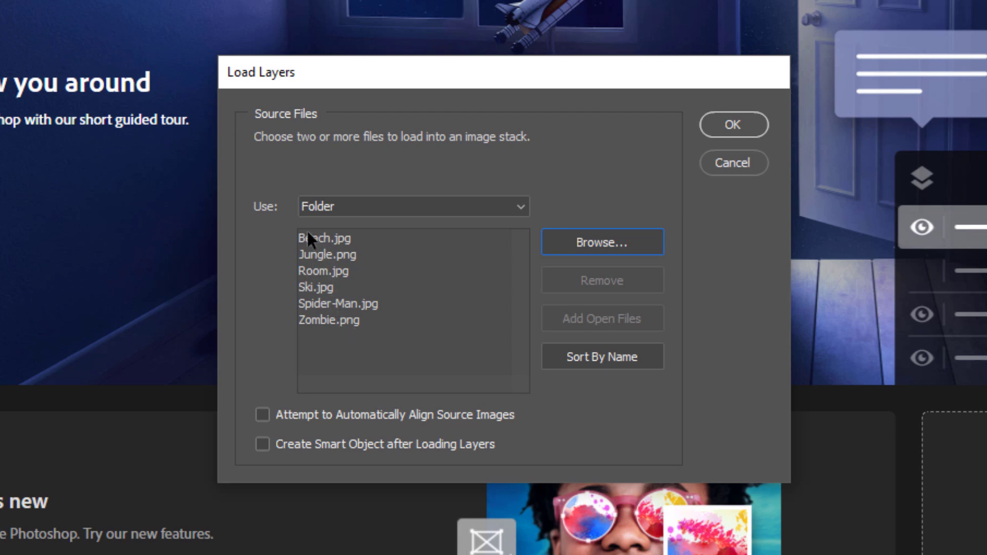
left_click(323, 303)
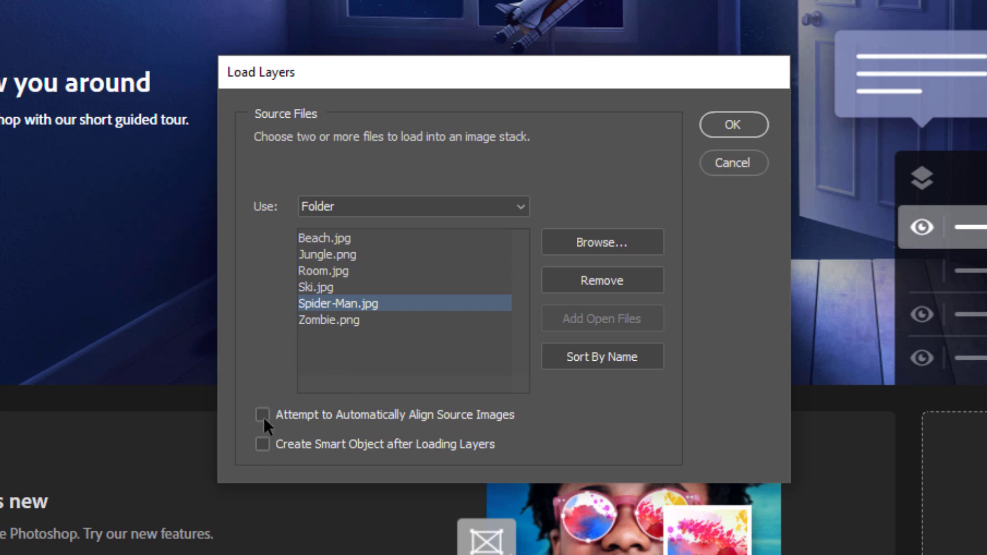
left_click(724, 129)
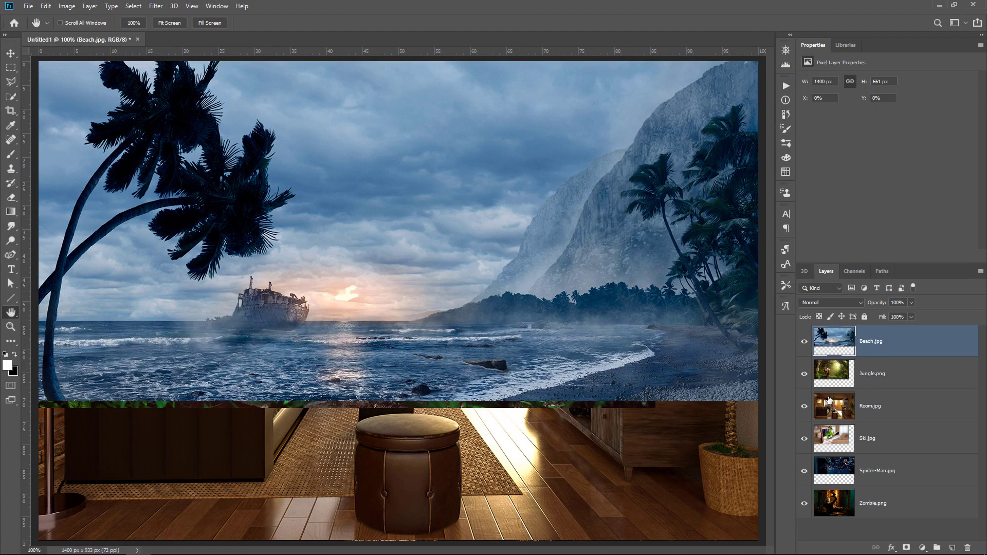
Hide Beach, Jungle, Room, Ski and Spider-Man layers in turn, then show them again
left_click(804, 341)
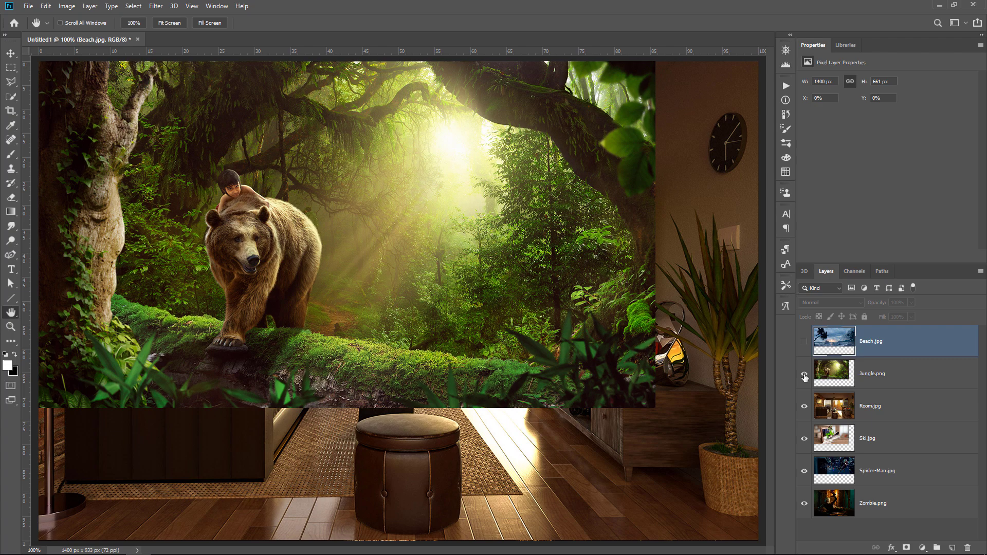
left_click(804, 374)
left_click(803, 405)
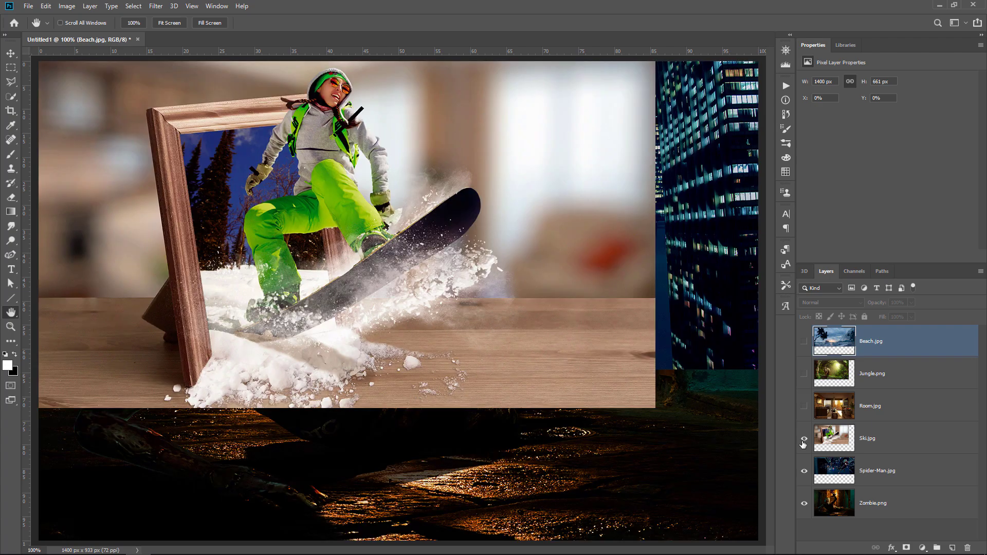
left_click(803, 438)
left_click(804, 471)
left_click(803, 471)
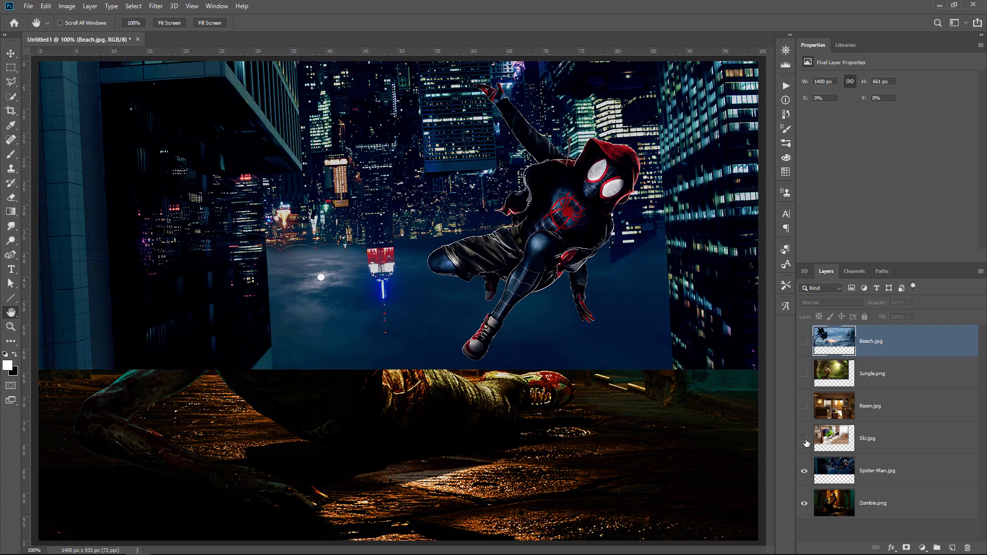
left_click(804, 439)
left_click(804, 405)
left_click(803, 341)
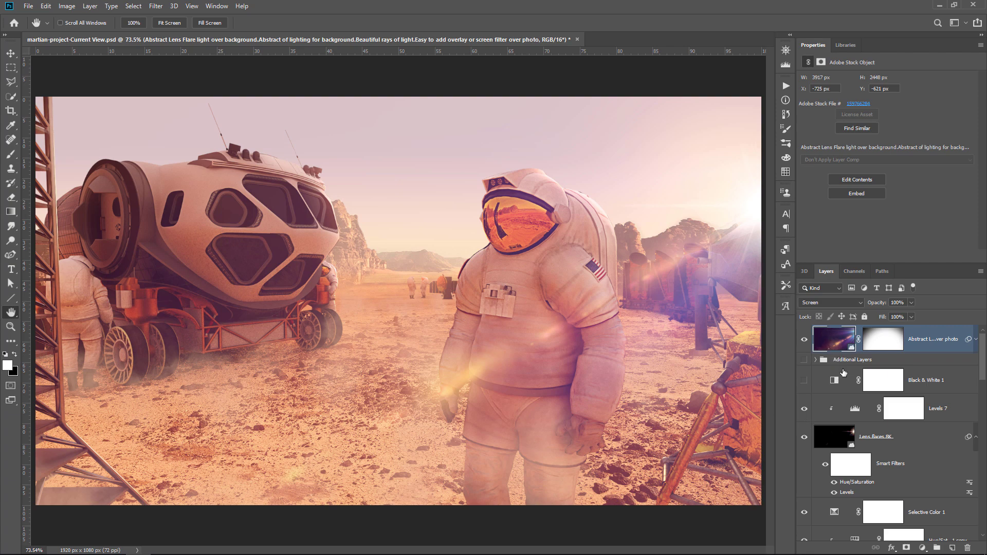
Over the Mars composite, start Load Files into Stack again with the source set to Folder
scroll(843, 381, "down", 6)
scroll(841, 406, "up", 8)
left_click(27, 7)
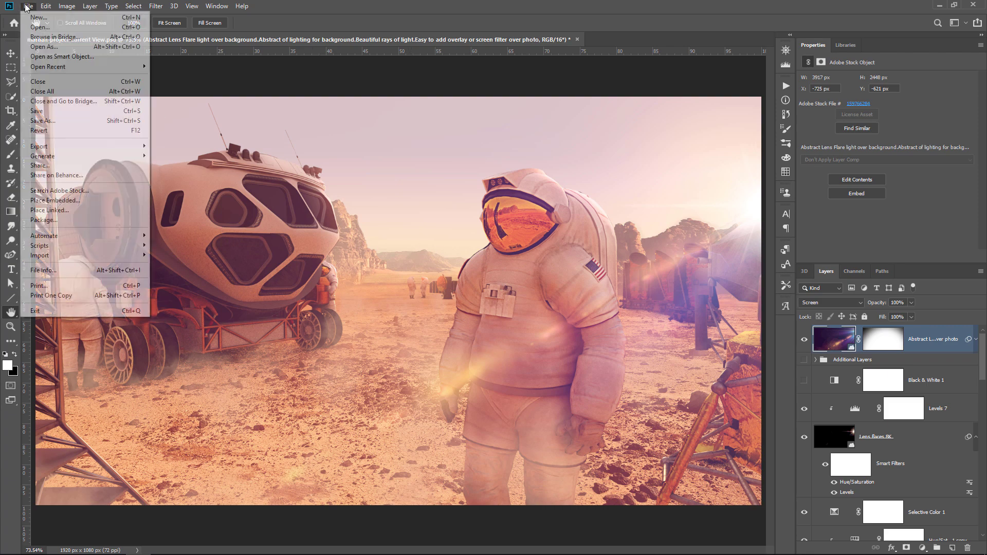
mouse_move(72, 245)
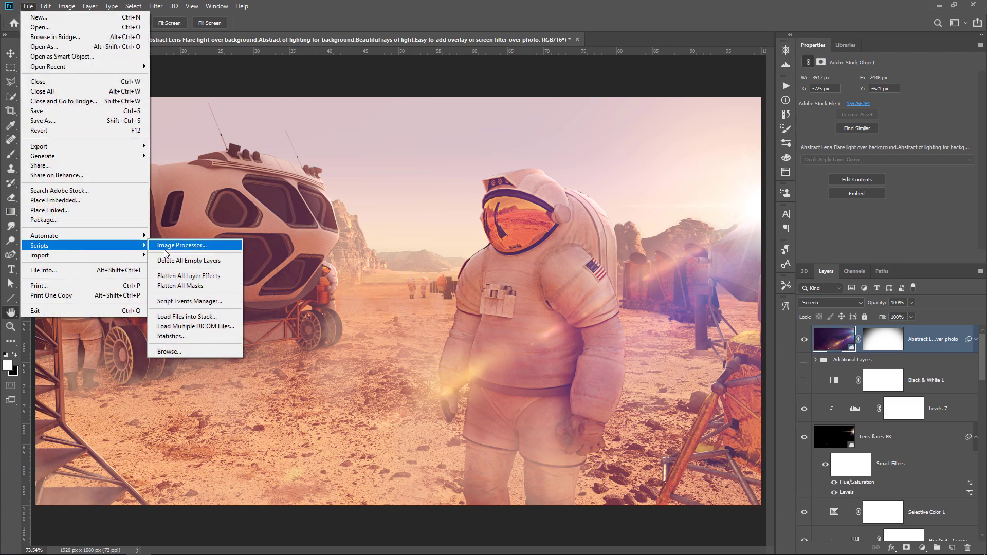
left_click(217, 320)
left_click(437, 231)
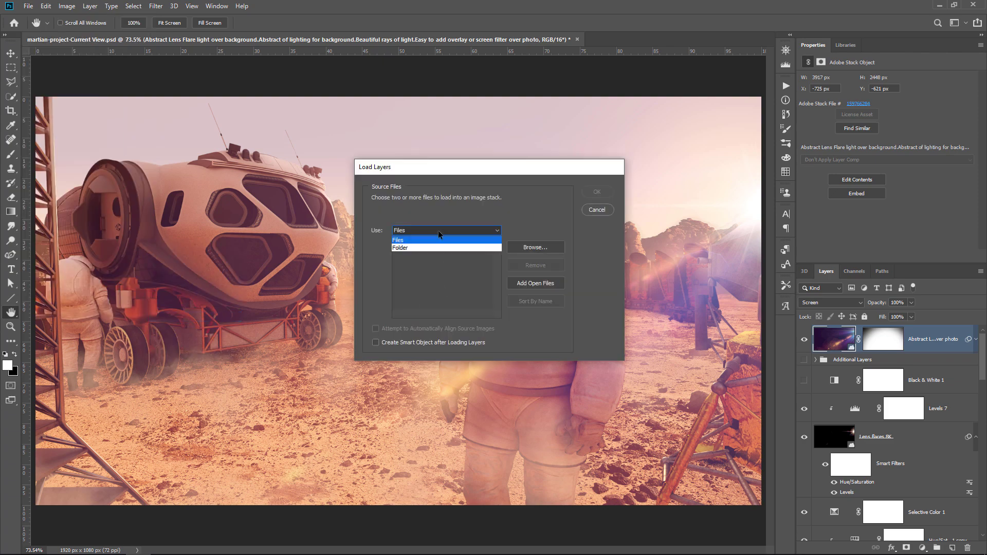
left_click(424, 246)
Select the Images folder as the source so its six files are listed
left_click(526, 247)
left_click(489, 270)
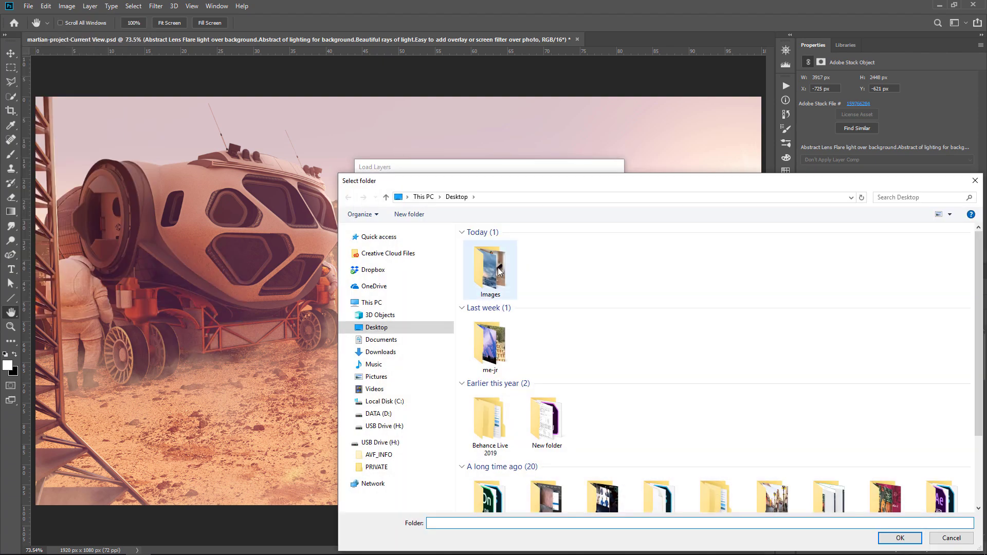
key("Return")
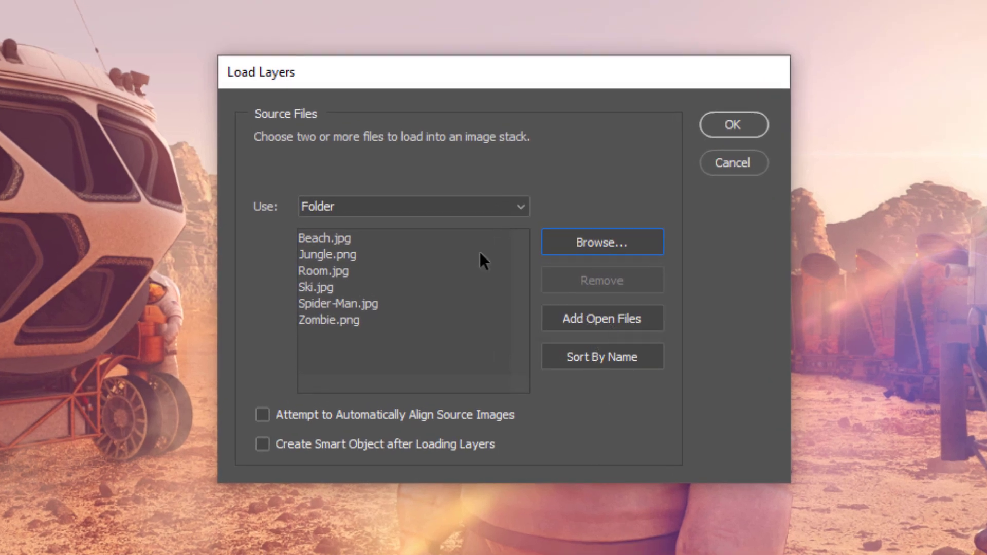
Add the open files to the list and dismiss the unsaved-documents Script Alert
left_click(600, 316)
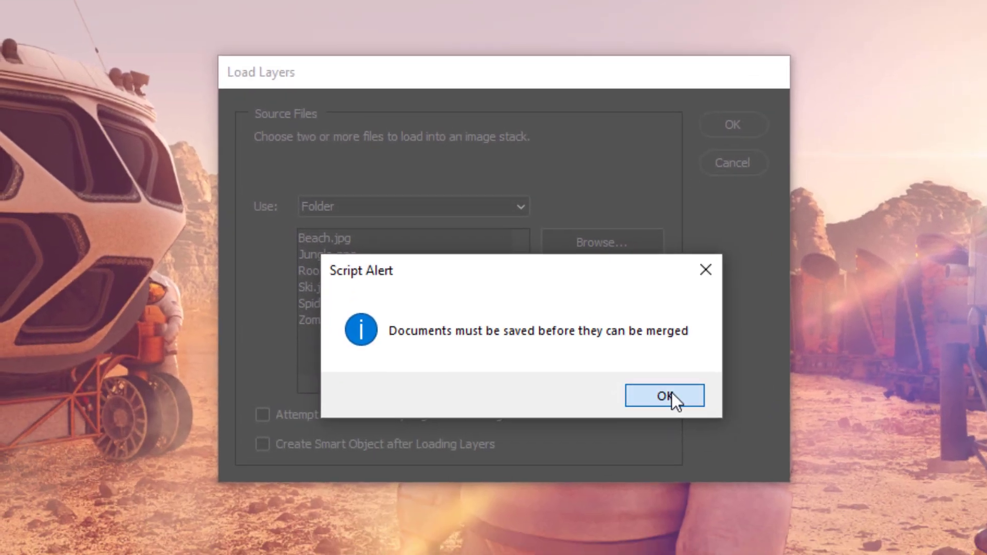
left_click(648, 459)
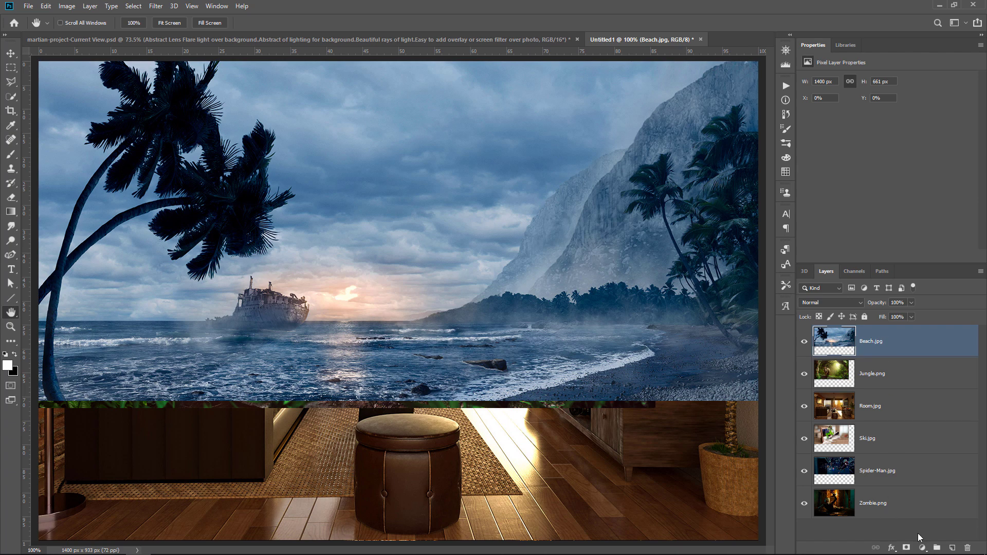
Return to the Untitled1 document and select all six image layers with Ctrl+Alt+A
left_click(470, 44)
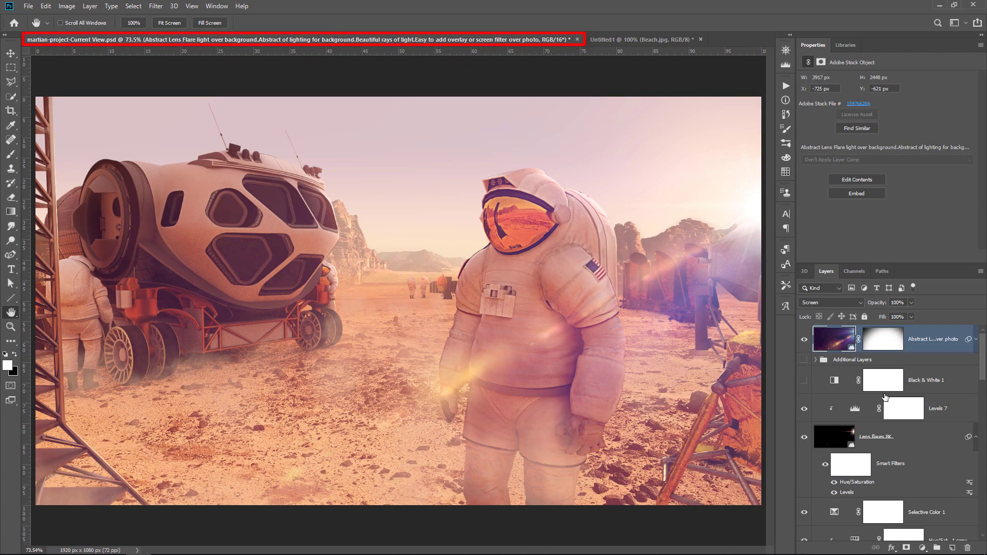
left_click(626, 40)
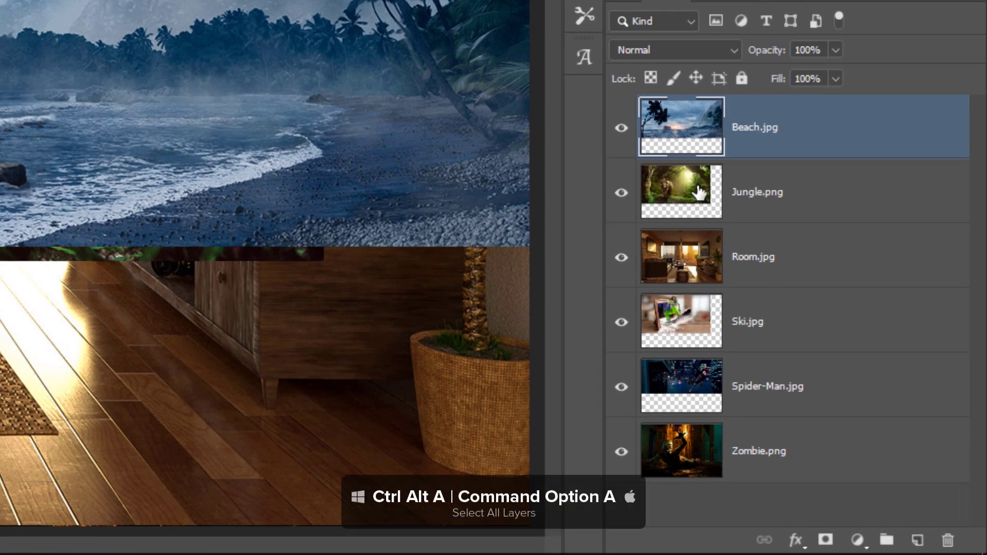
key("ctrl+alt+a")
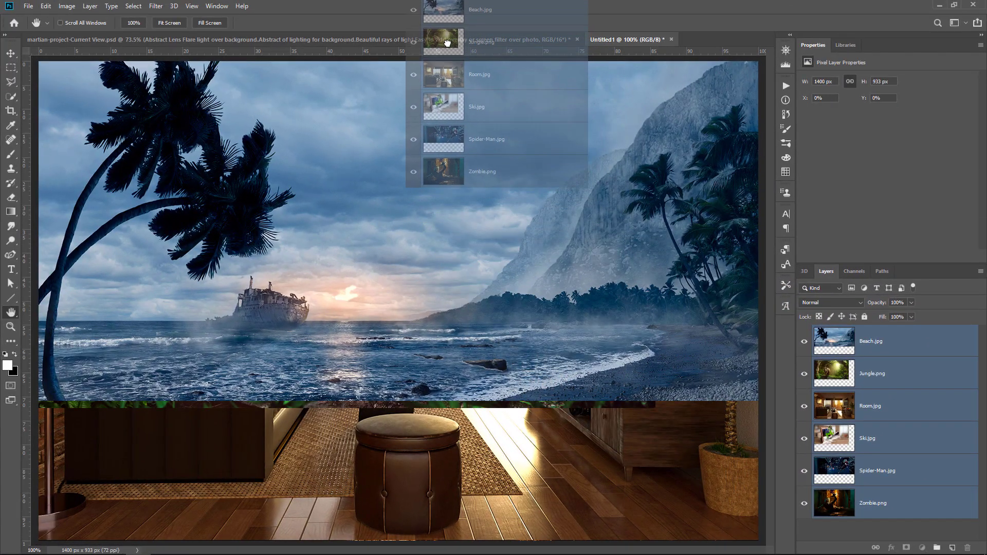
Drop the six image layers into martian-project and move them above the Abstract lens-flare layer
key("ctrl+Tab")
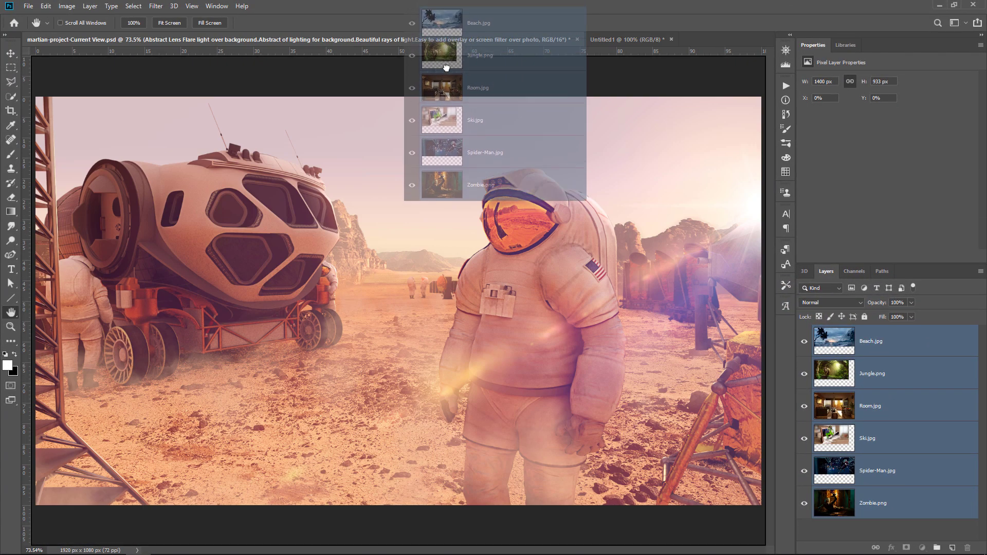
left_click_drag(424, 220, 424, 221)
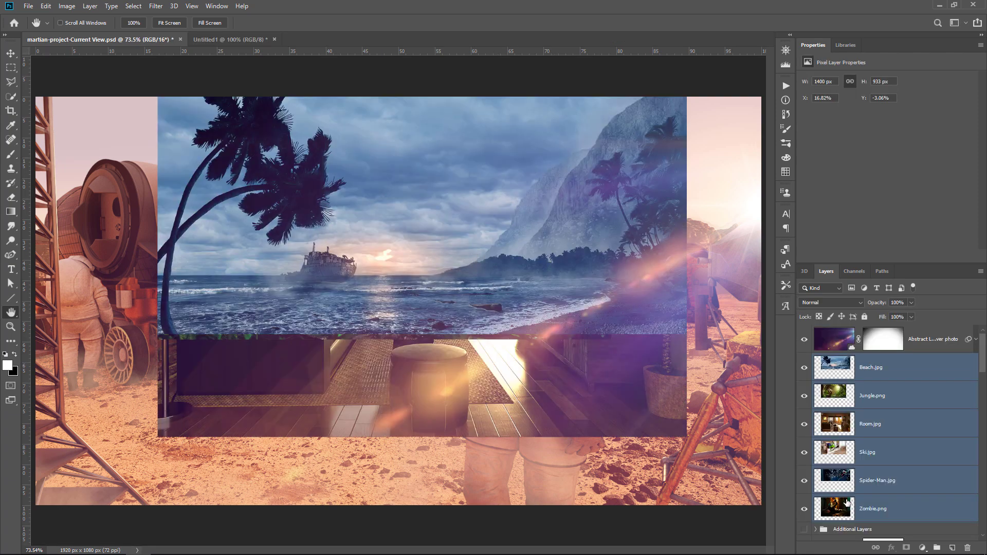
left_click_drag(838, 371, 805, 453)
left_click(804, 397)
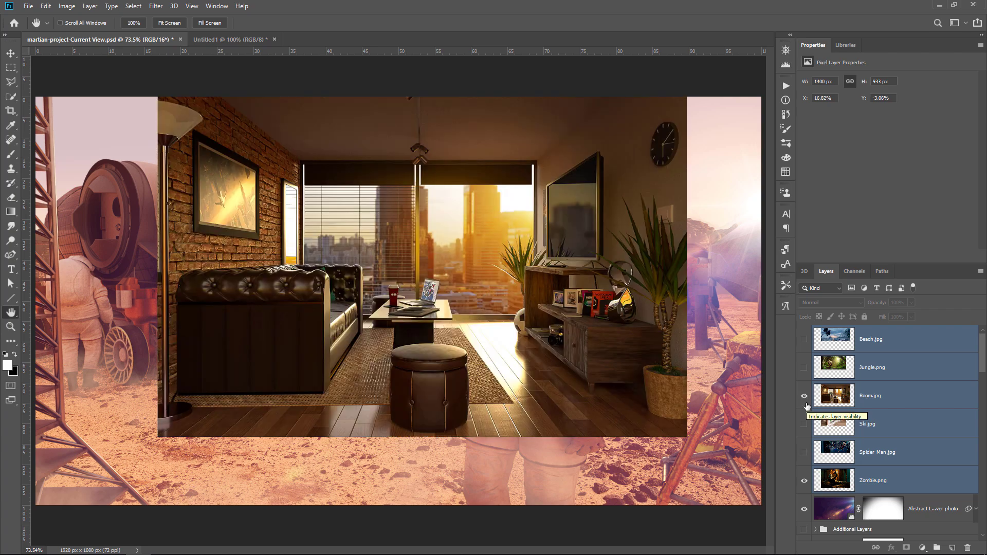